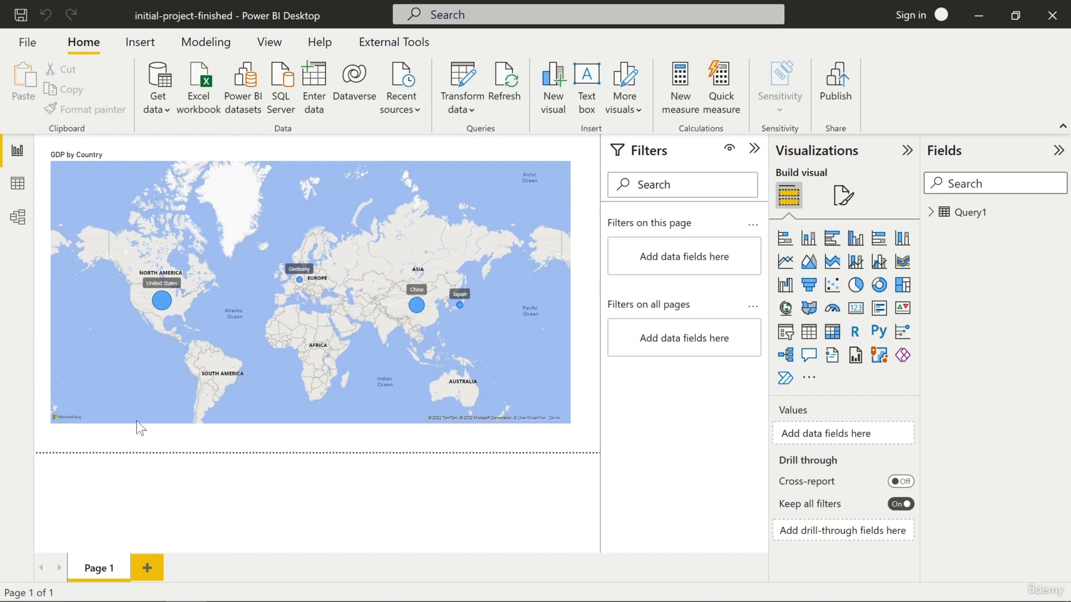
- Examine the rows of the Query1 data table, and expand the list of its fields beside the report
{"action": "left_click", "coordinate": [22, 193]}
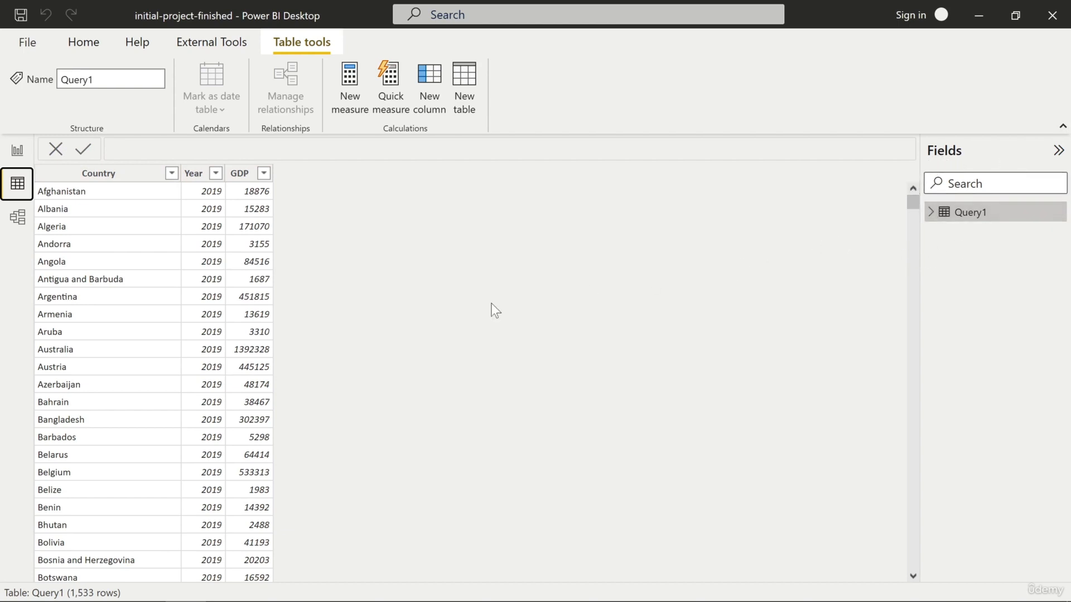
{"action": "left_click", "coordinate": [18, 150]}
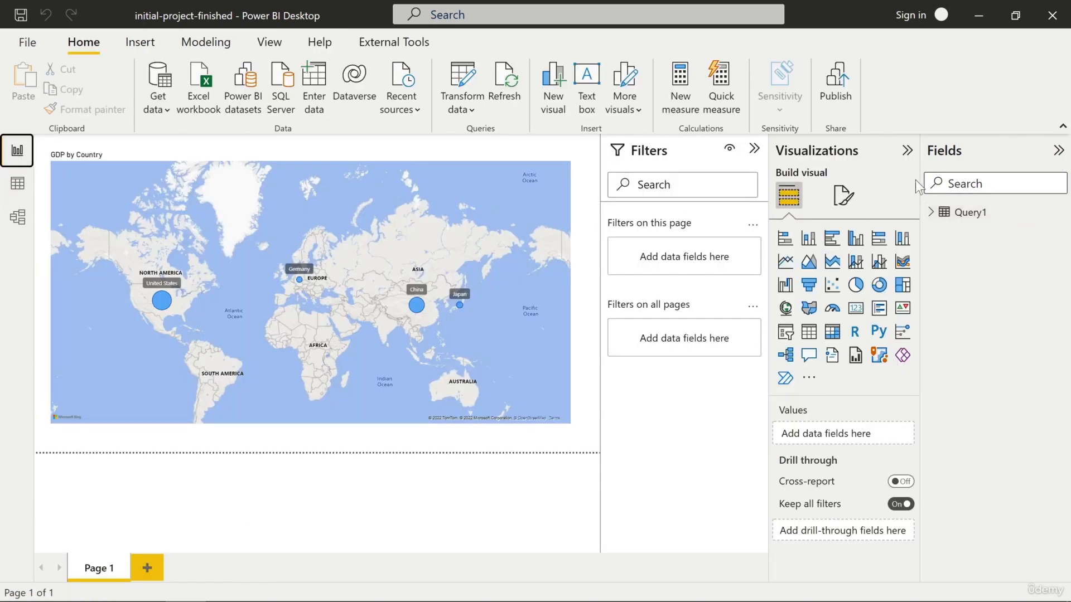
{"action": "left_click", "coordinate": [931, 213]}
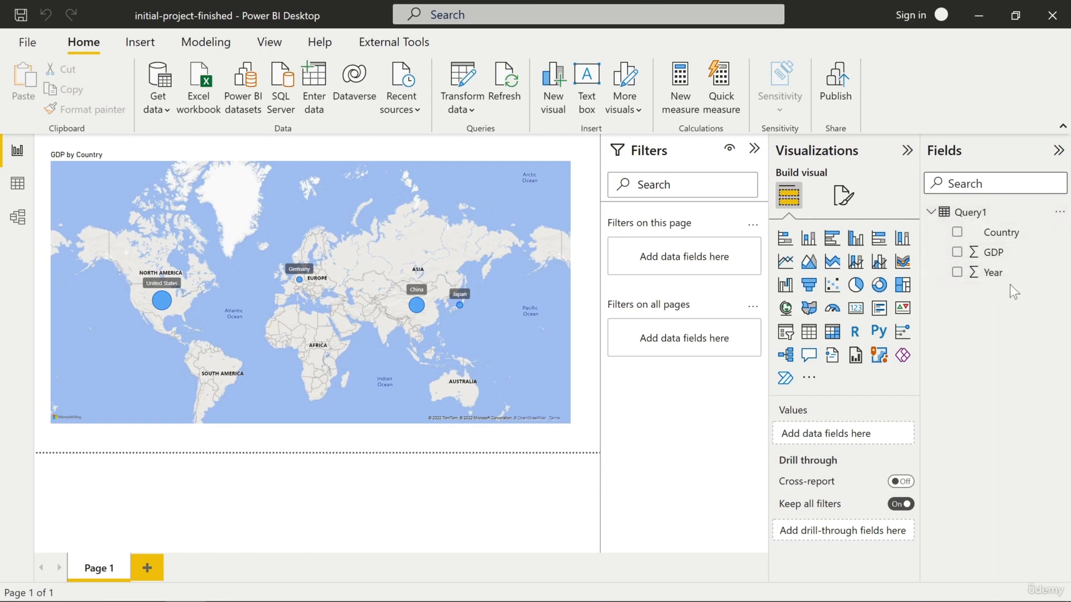
- Expand Query1's fields in the data view and examine the GDP column's properties and the table's own options
{"action": "left_click", "coordinate": [16, 185]}
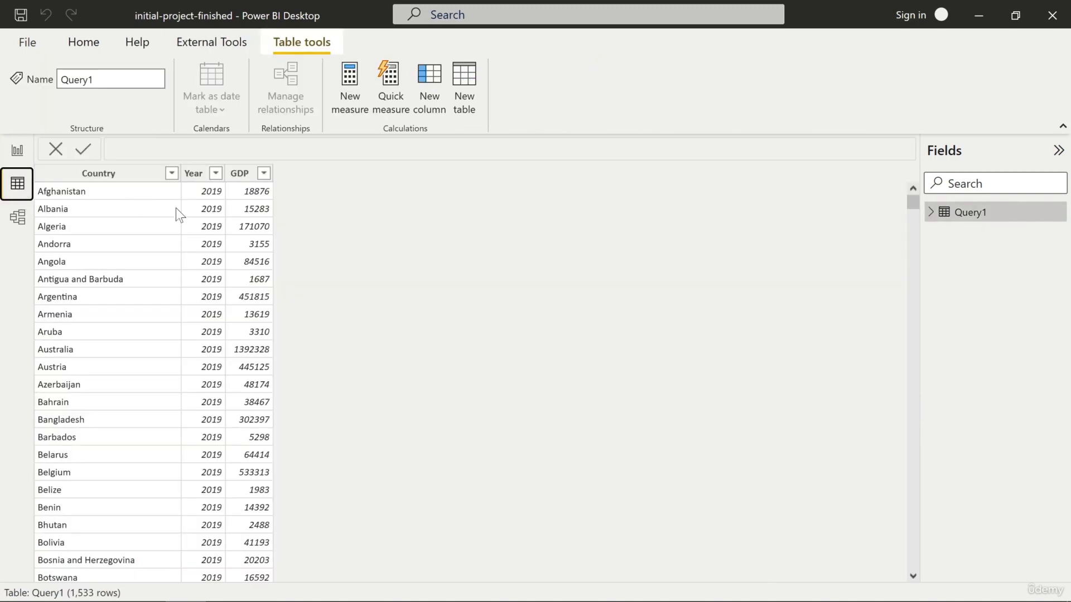
{"action": "left_click", "coordinate": [929, 214]}
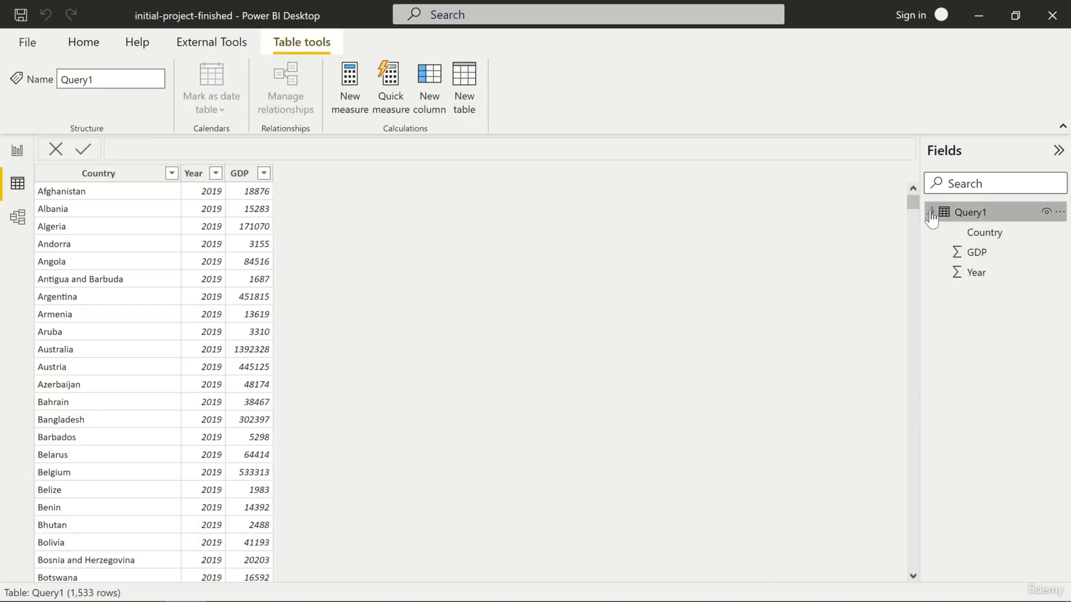
{"action": "left_click", "coordinate": [986, 255]}
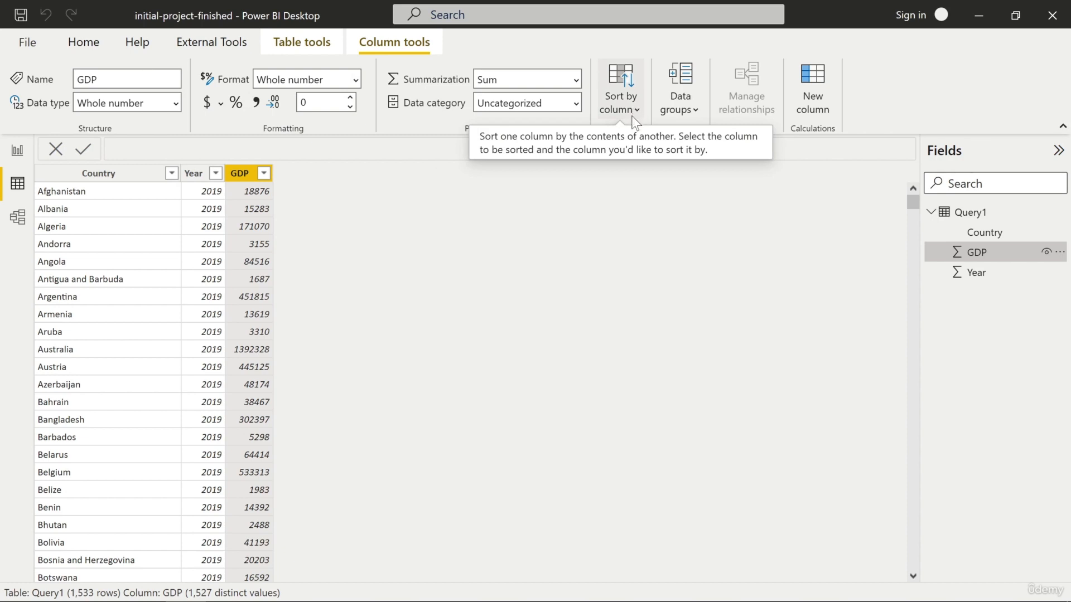
{"action": "left_click", "coordinate": [973, 215]}
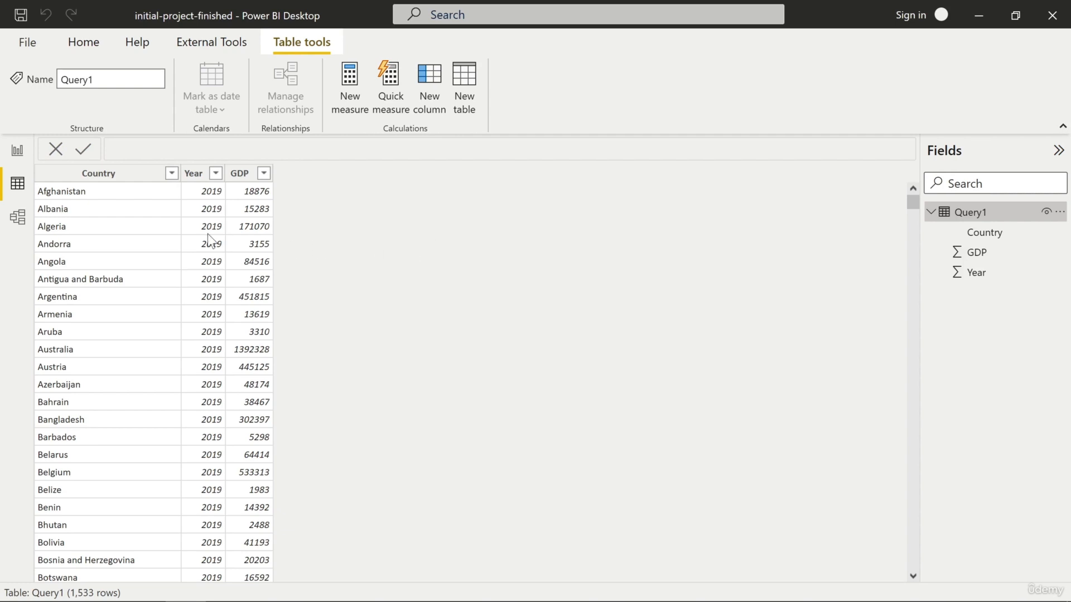
- Compare how the Query1 table and its fields are presented in the model, data and report views
{"action": "left_click", "coordinate": [15, 220]}
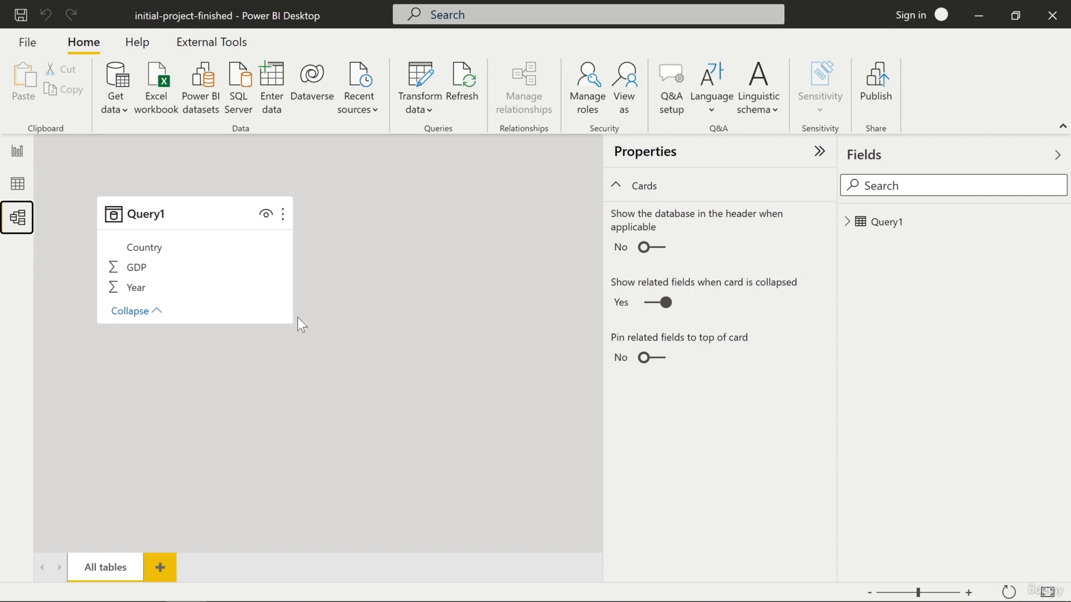
{"action": "mouse_move", "coordinate": [134, 216]}
{"action": "left_click", "coordinate": [20, 192]}
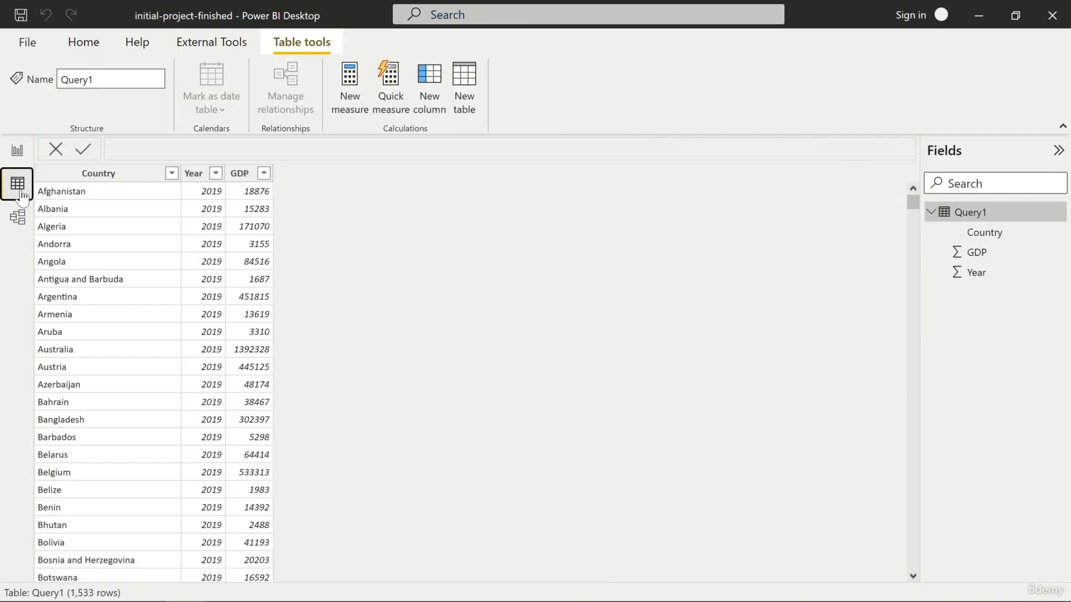
{"action": "left_click", "coordinate": [25, 160]}
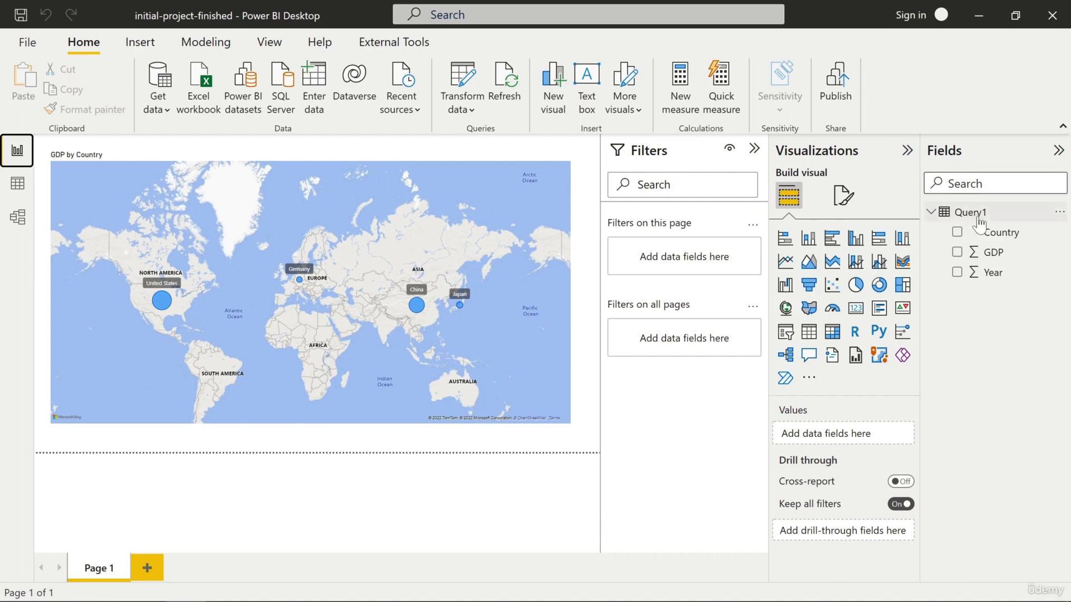
{"action": "mouse_move", "coordinate": [972, 220]}
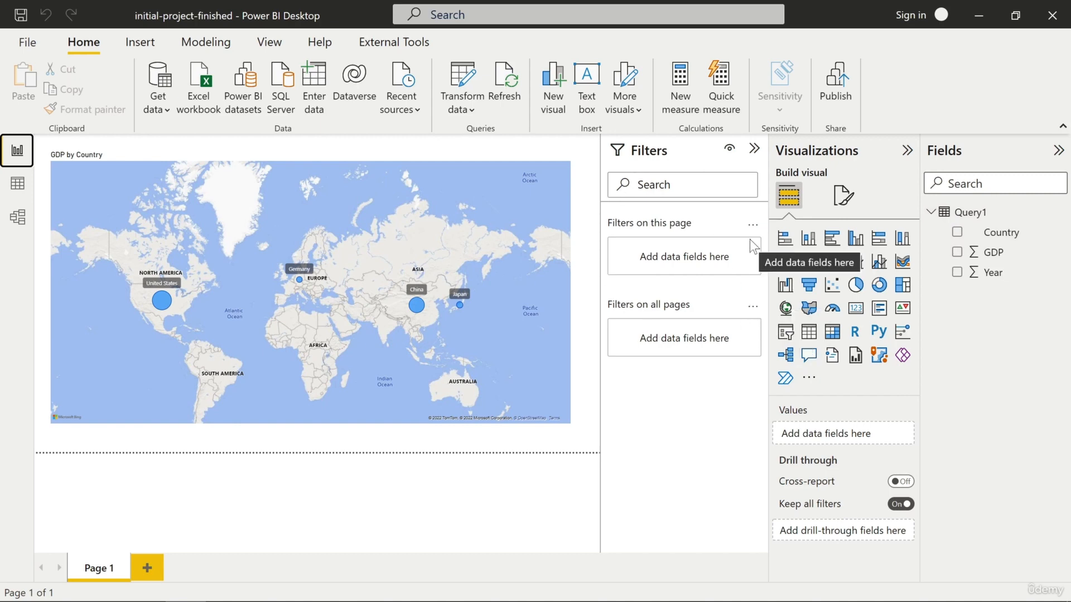
{"action": "left_click", "coordinate": [17, 192]}
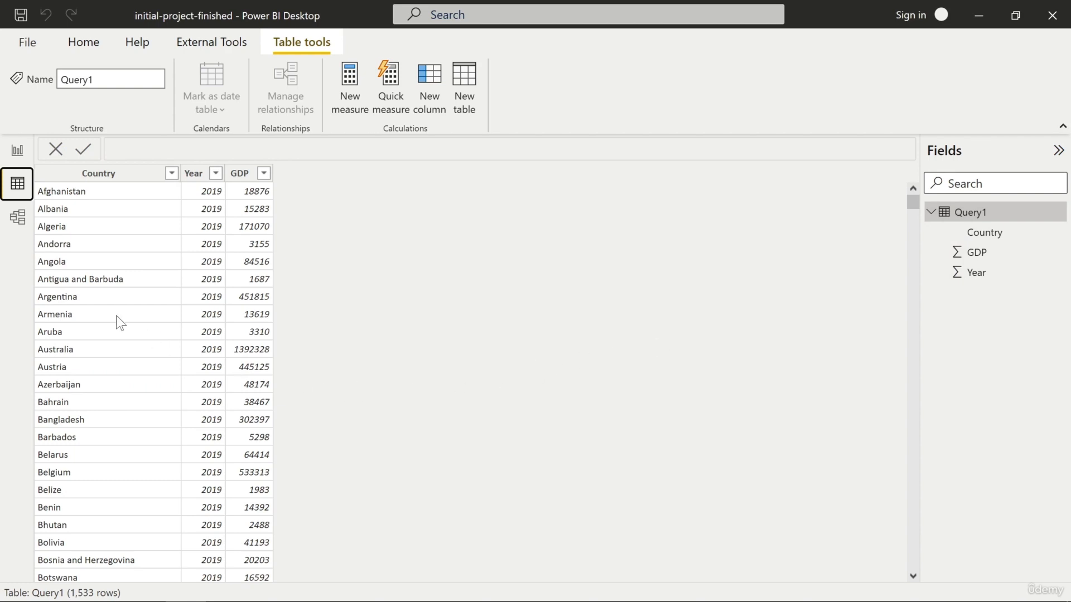
{"action": "left_click", "coordinate": [11, 226]}
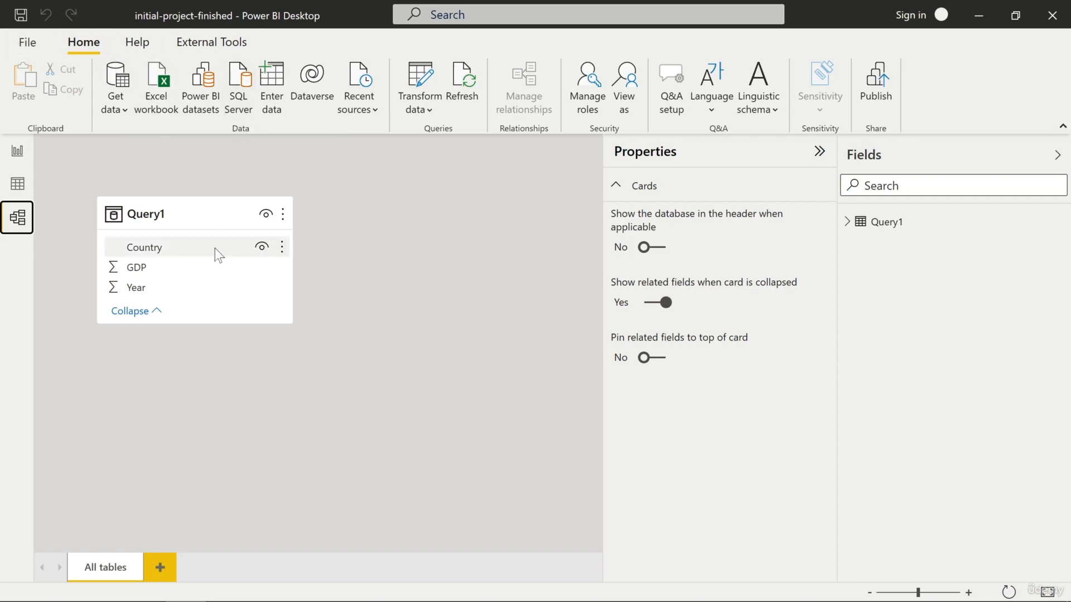
{"action": "left_click", "coordinate": [22, 181]}
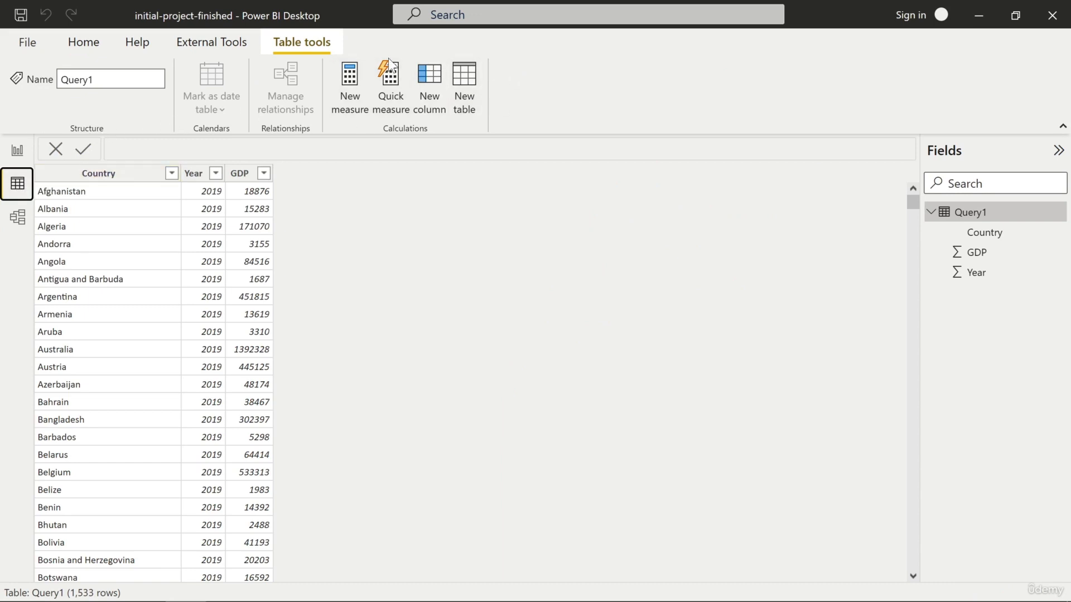
- Compare the Home commands offered in the data, report and model views, ending in the report view
{"action": "left_click", "coordinate": [86, 48]}
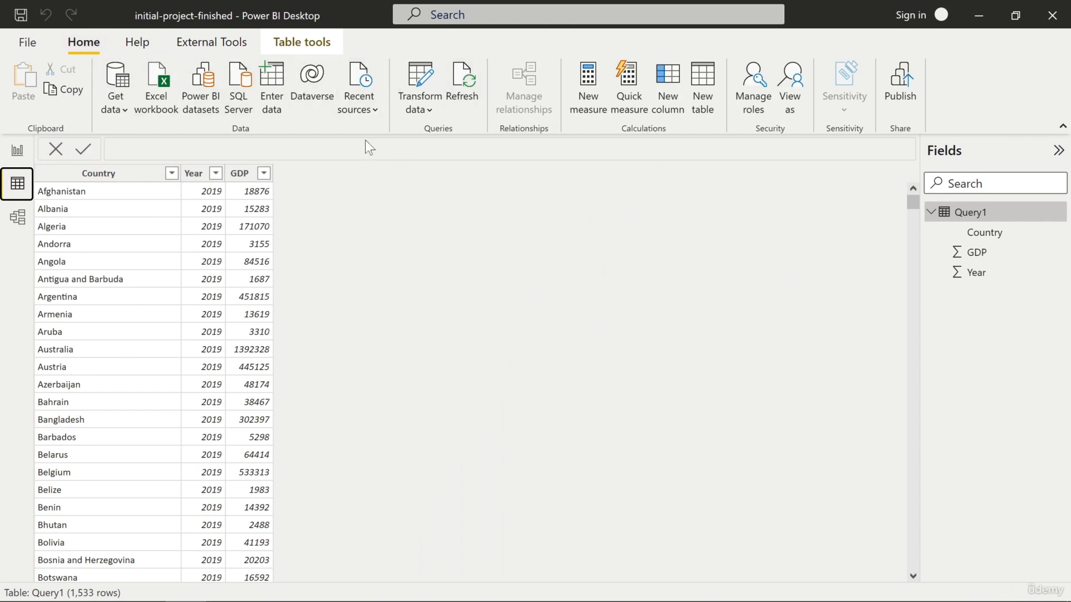
{"action": "left_click", "coordinate": [9, 153]}
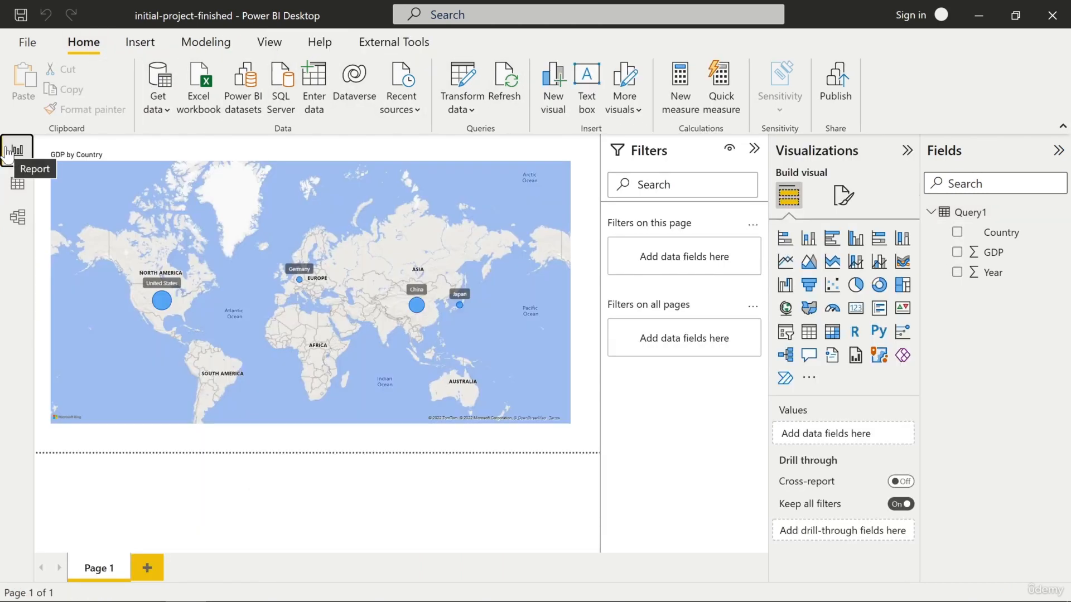
{"action": "left_click", "coordinate": [15, 189]}
{"action": "left_click", "coordinate": [19, 217]}
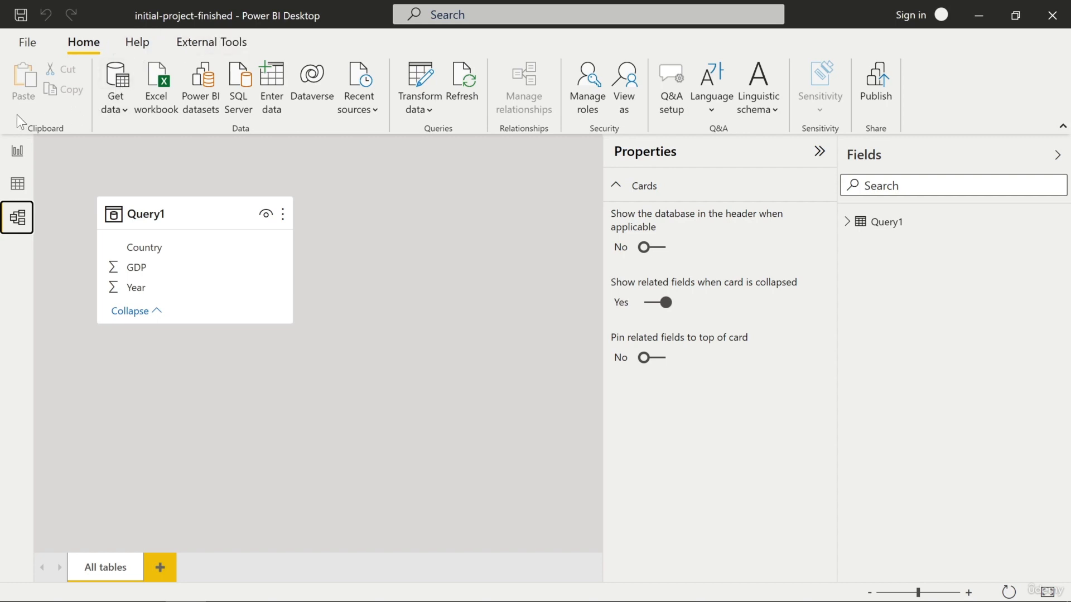
{"action": "left_click", "coordinate": [17, 184]}
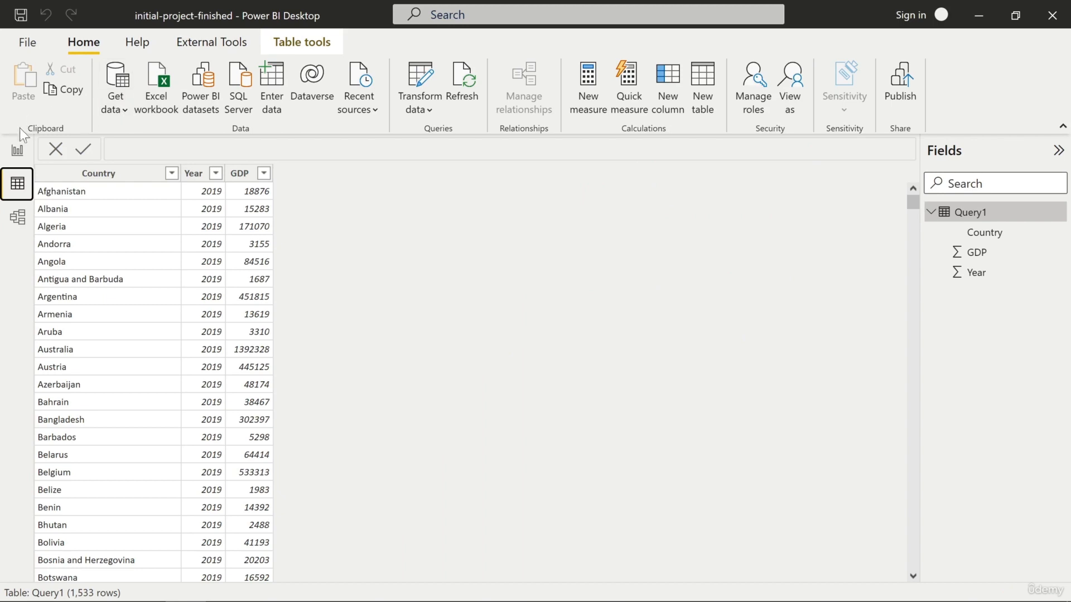
{"action": "left_click", "coordinate": [18, 150]}
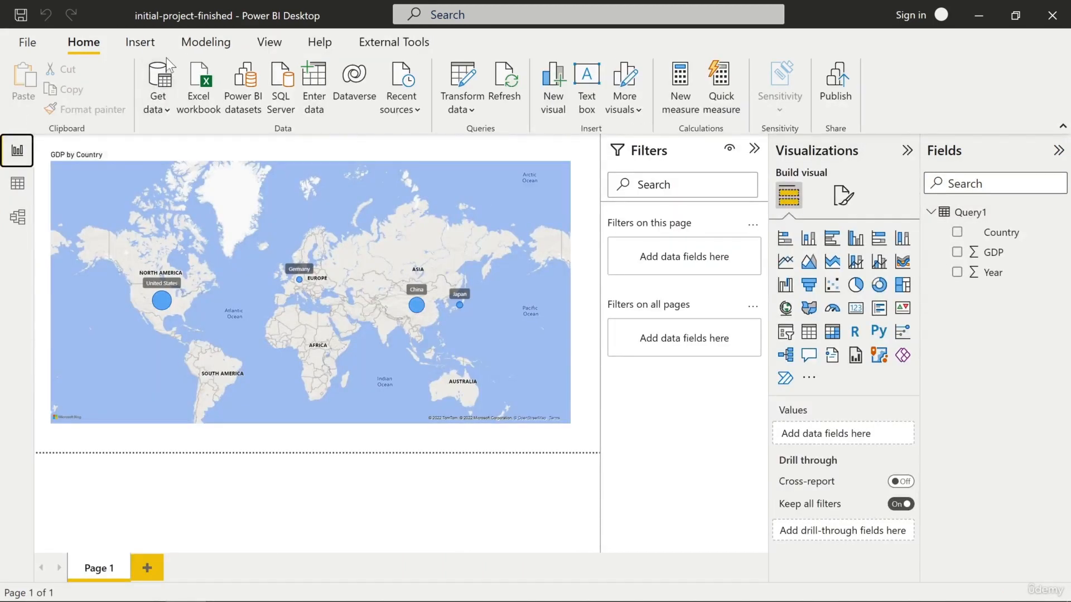
- Open the Power Query Editor and examine Query1 at its Removed Columns and Changed Type1 applied steps
{"action": "left_click", "coordinate": [269, 43]}
{"action": "left_click", "coordinate": [87, 42]}
{"action": "left_click", "coordinate": [458, 81]}
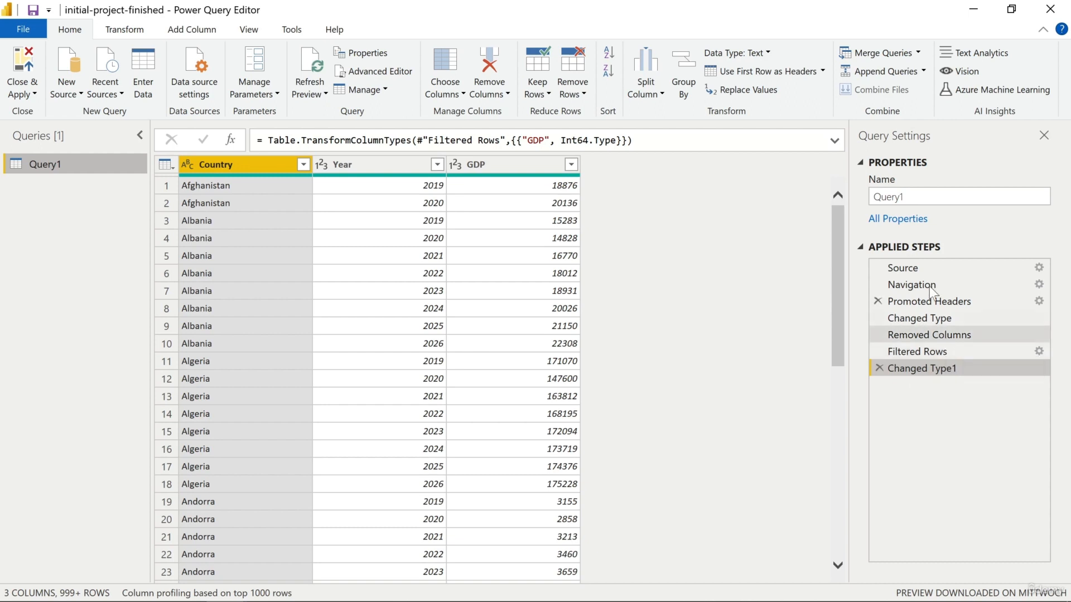
{"action": "left_click", "coordinate": [924, 335]}
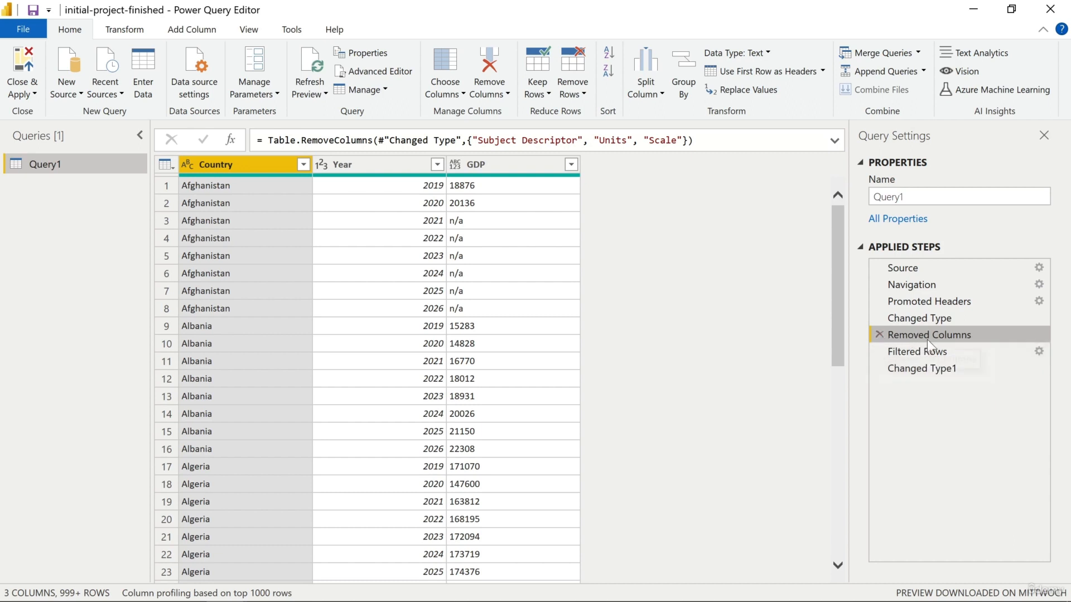
{"action": "left_click", "coordinate": [926, 368]}
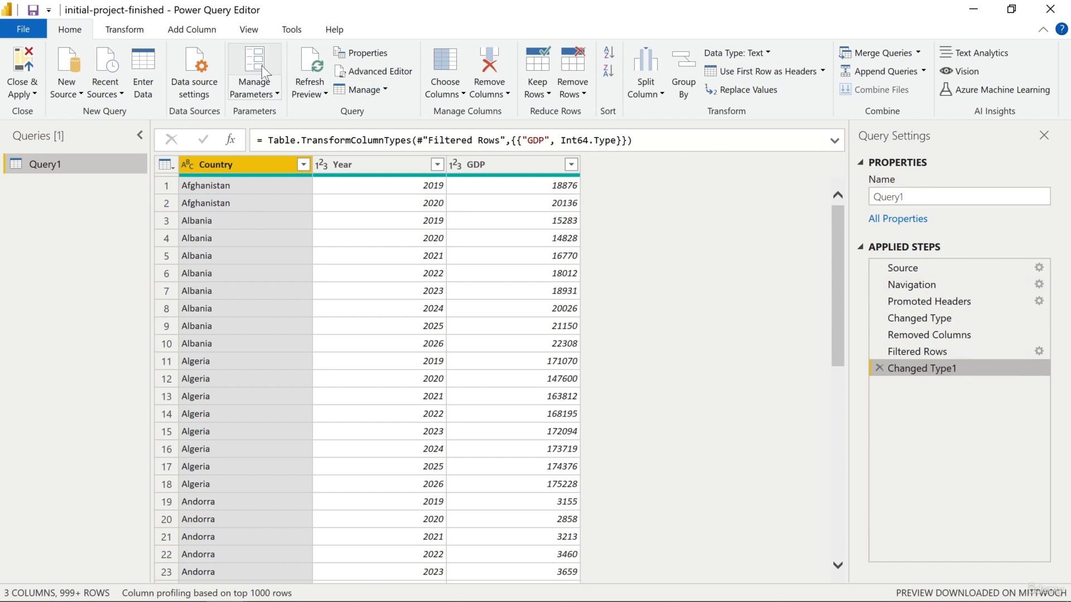
- Hide and restore the Query Settings pane, and do the same with the formula bar
{"action": "left_click", "coordinate": [249, 31]}
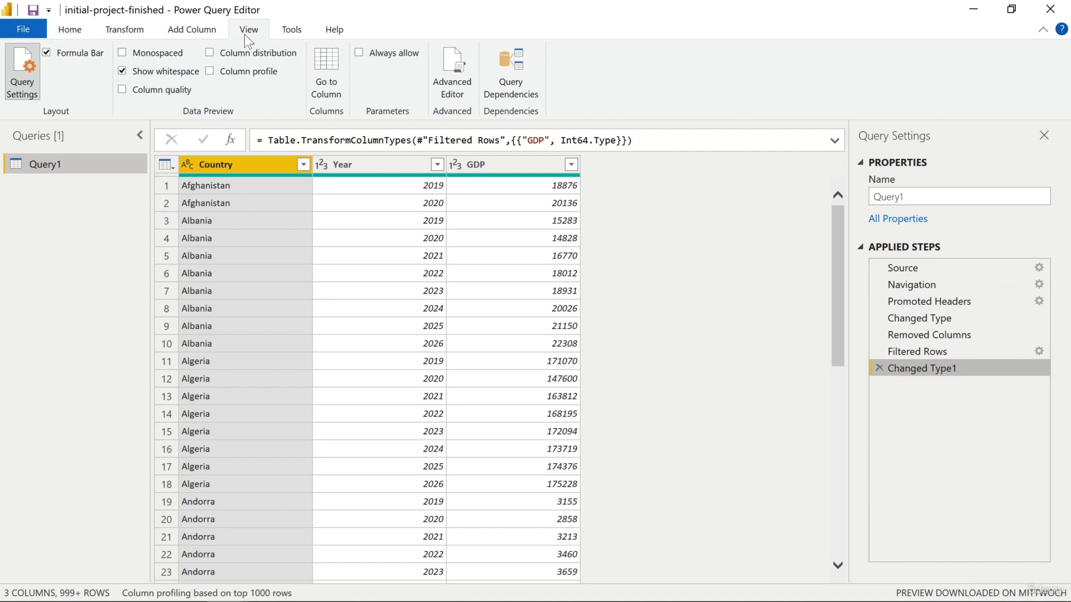
{"action": "left_click", "coordinate": [27, 77]}
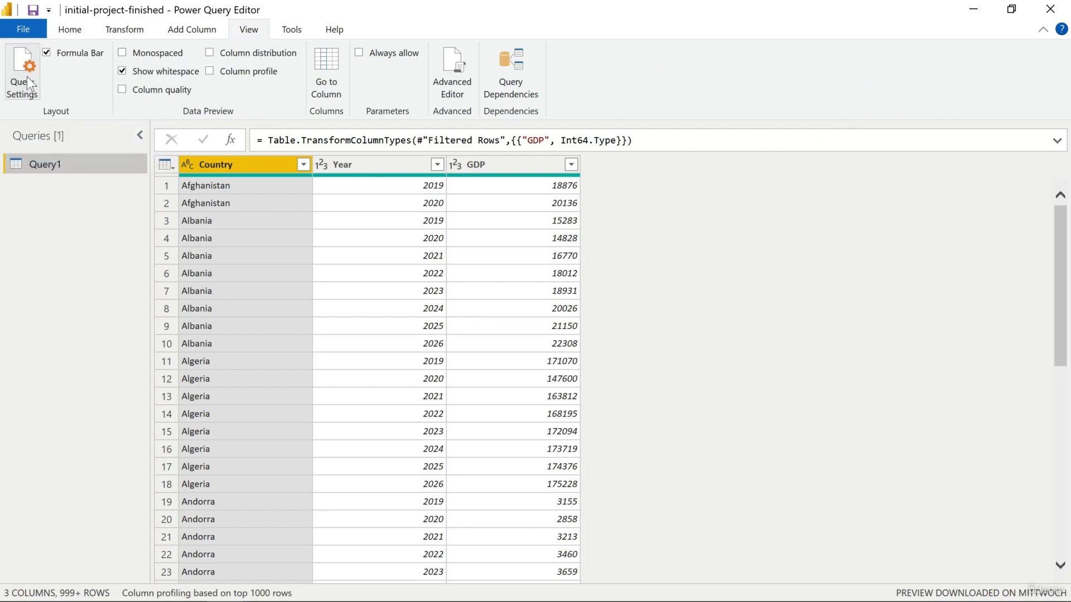
{"action": "left_click", "coordinate": [26, 77]}
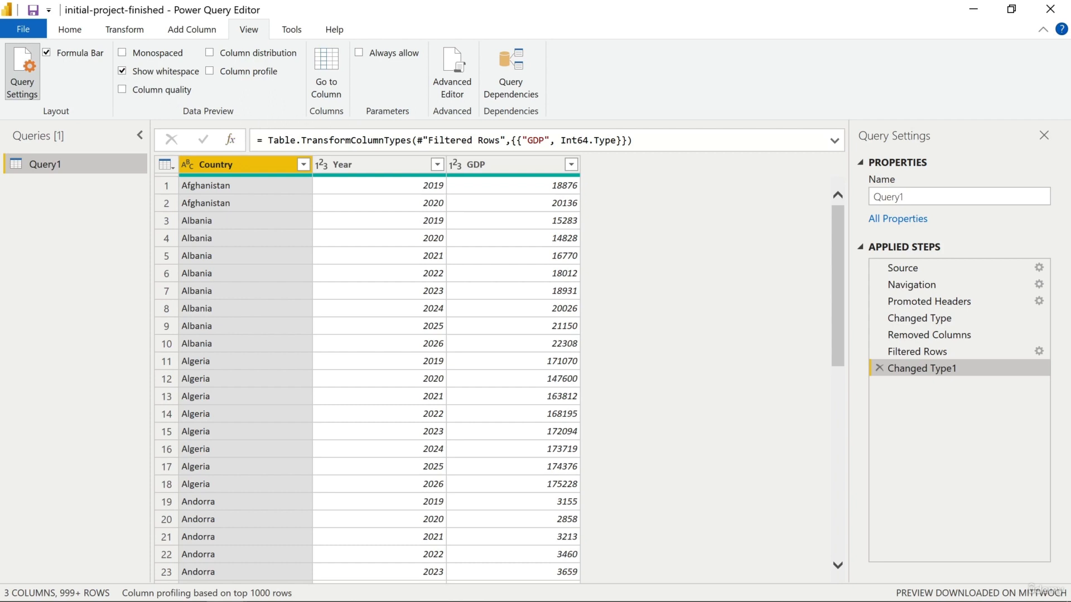
{"action": "left_click", "coordinate": [47, 53]}
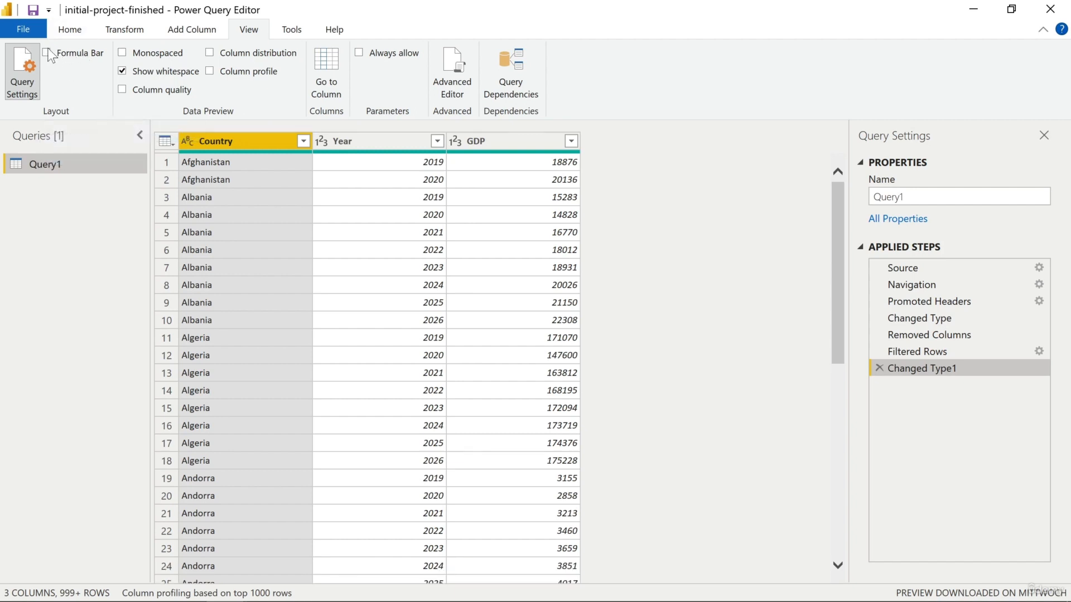
{"action": "left_click", "coordinate": [47, 53]}
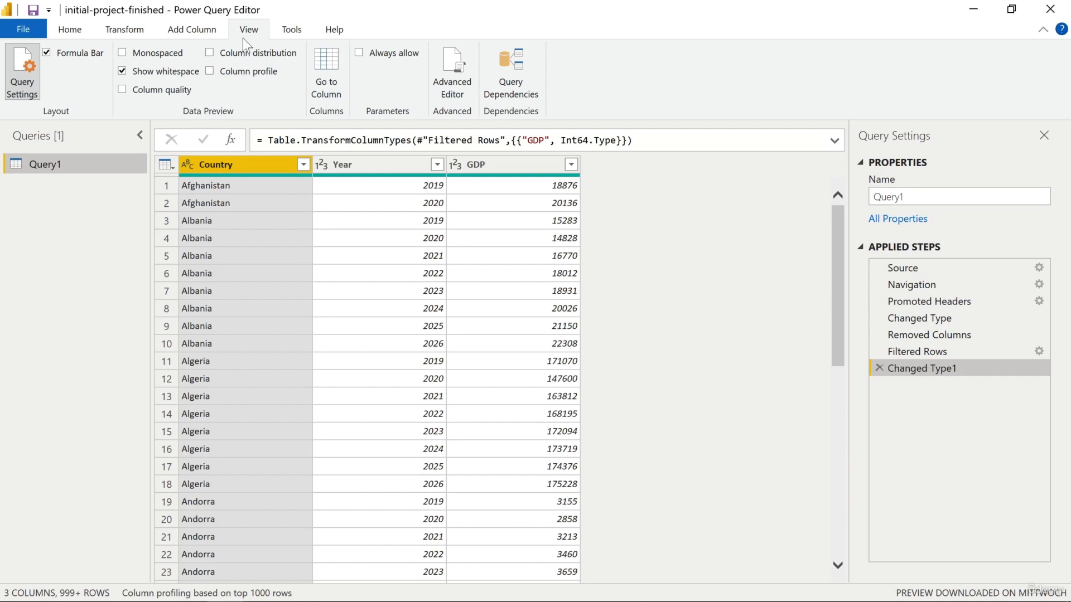
- Review the Add Column and Transform commands, and close the Power Query Editor with Close & Apply
{"action": "left_click", "coordinate": [207, 30]}
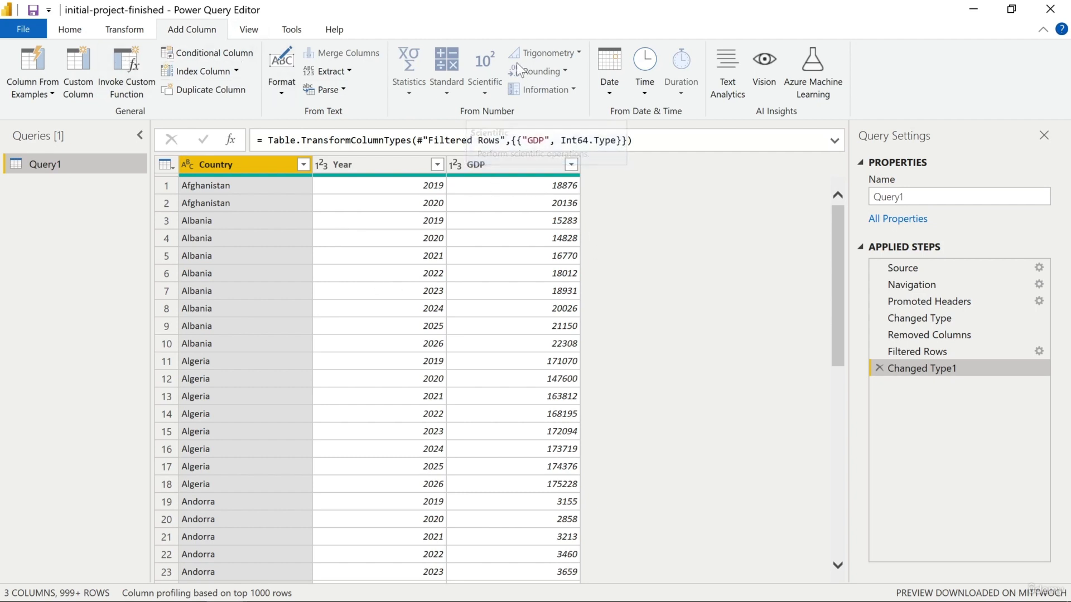
{"action": "left_click", "coordinate": [125, 29]}
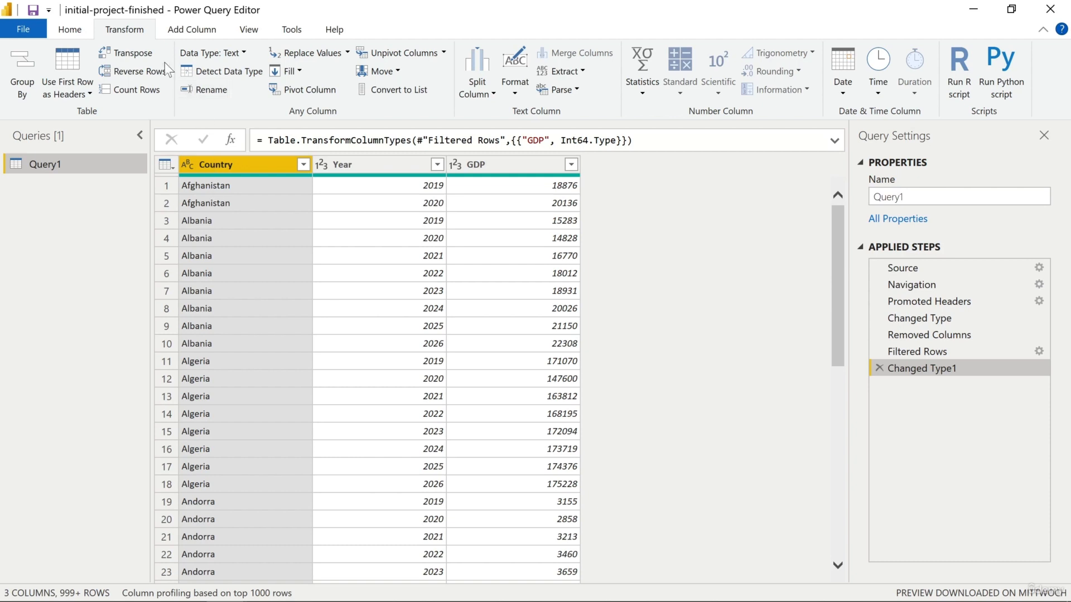
{"action": "left_click", "coordinate": [75, 31]}
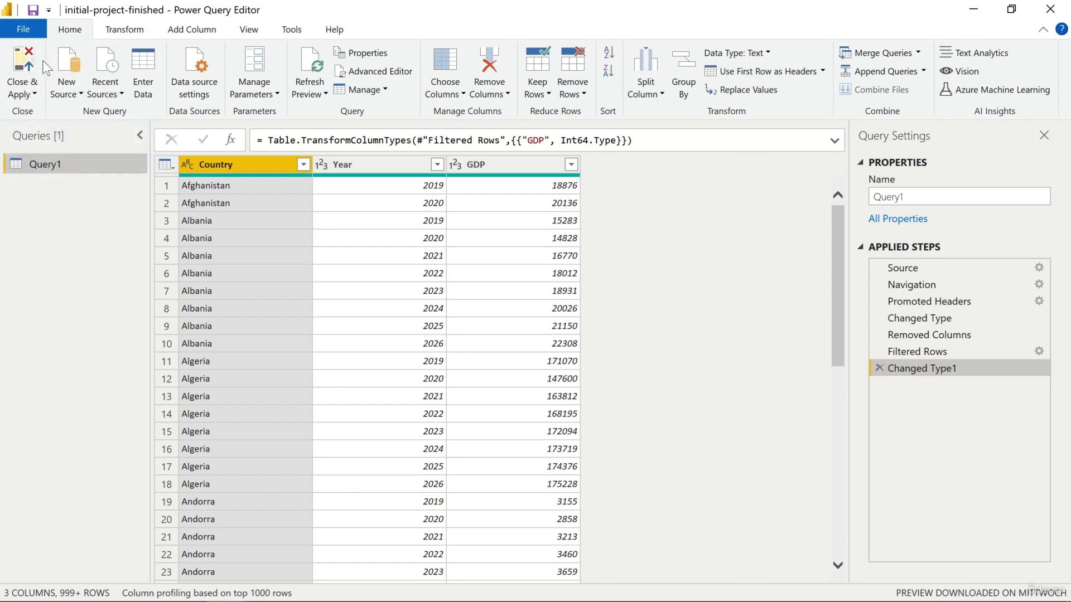
{"action": "left_click", "coordinate": [24, 65]}
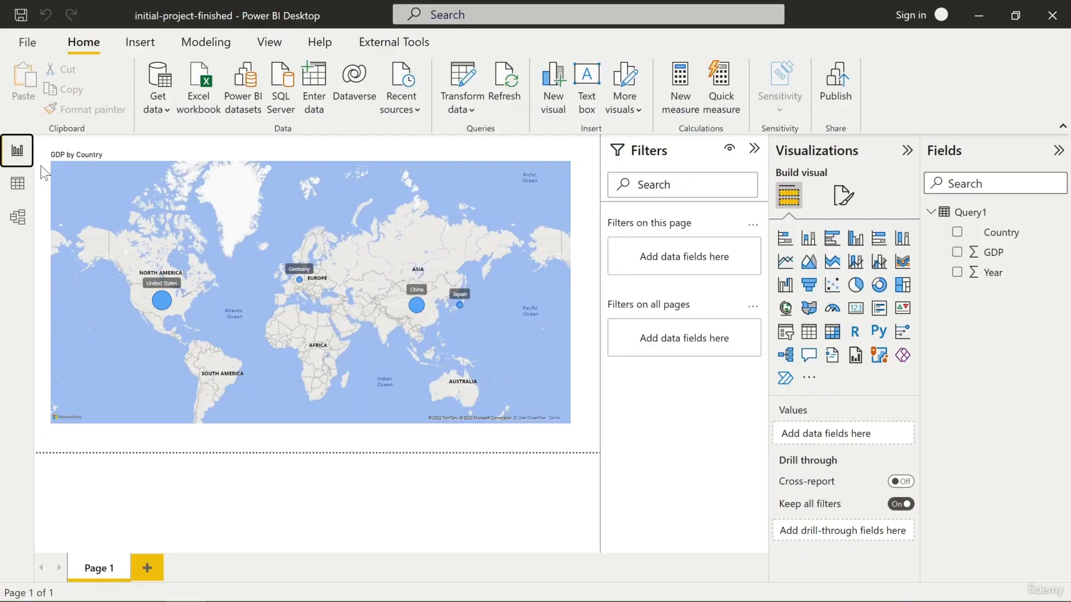